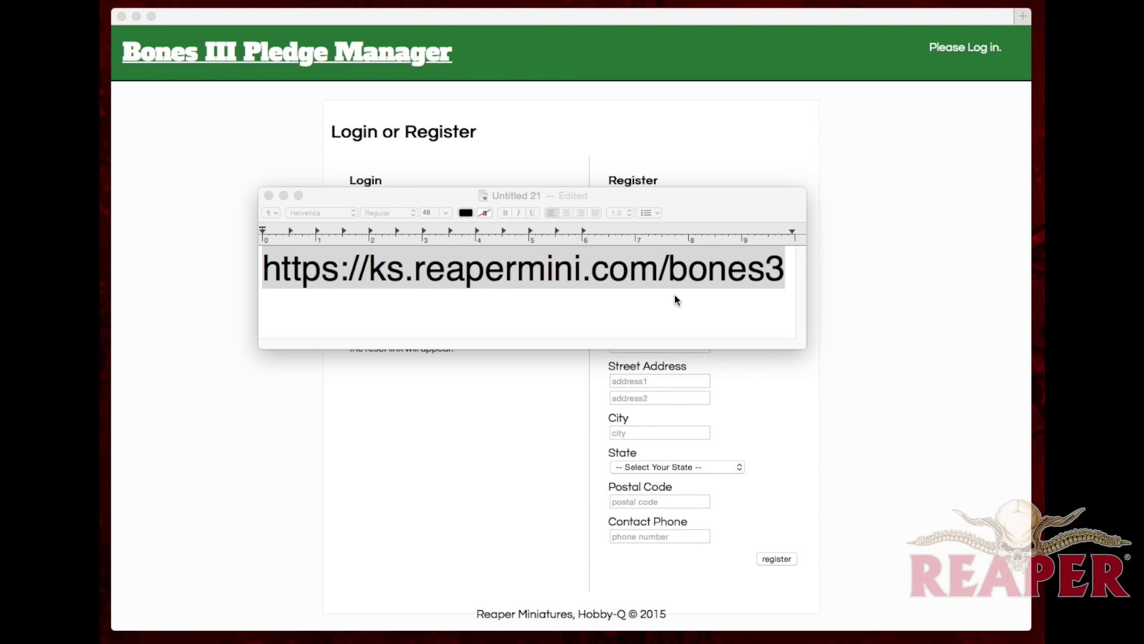
# Step: Bring the browser's Bones III Pledge Manager login page in front of TextEdit
pyautogui.click(582, 140)
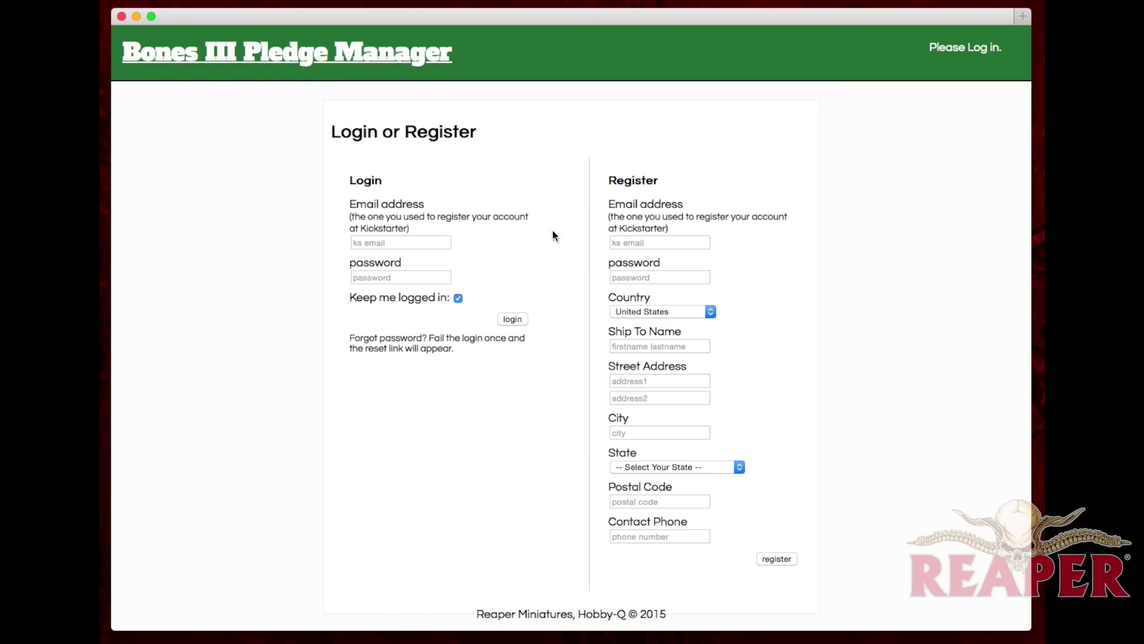
# Step: After a failed login with the backer email and password, request a password-reset email and return to login
pyautogui.click(401, 244)
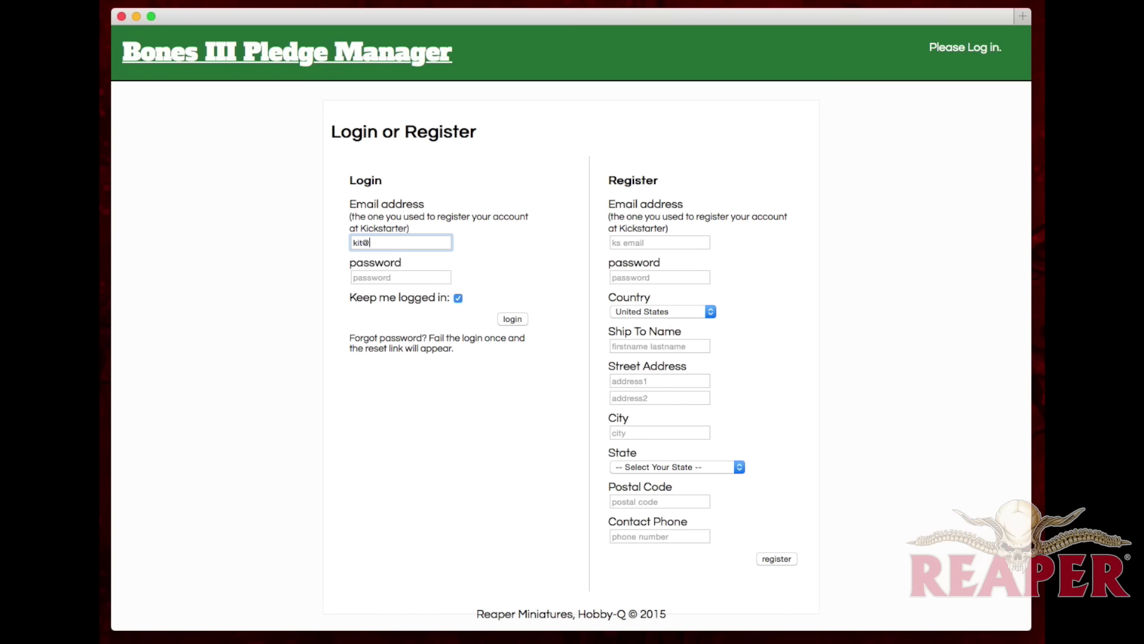
pyautogui.press('Tab')
pyautogui.write('*********')
pyautogui.press('Return')
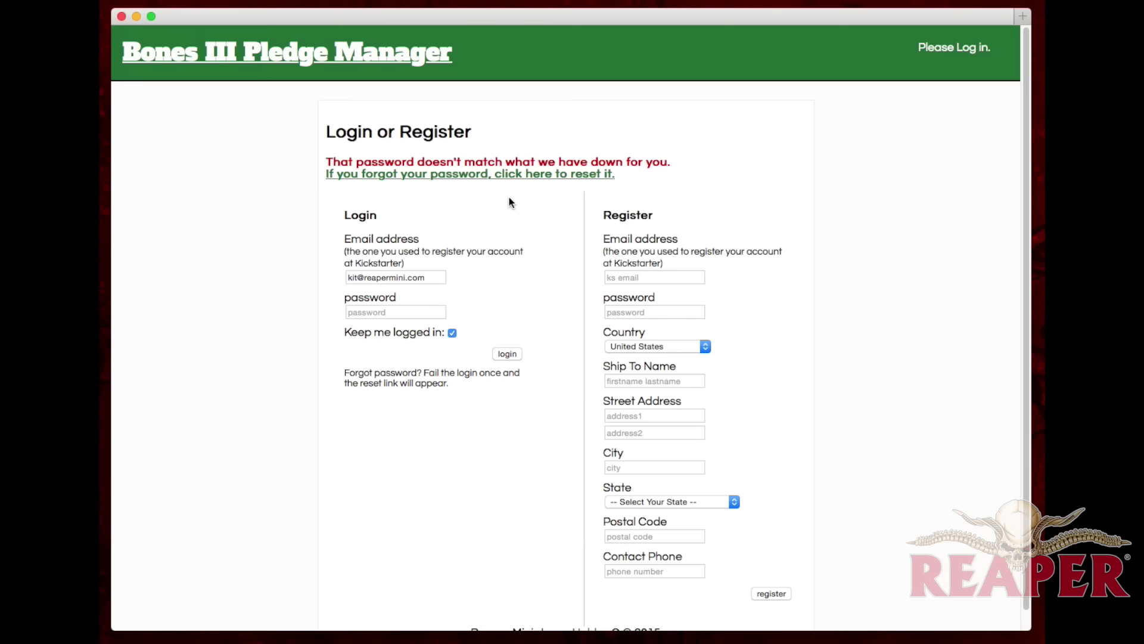
pyautogui.click(473, 174)
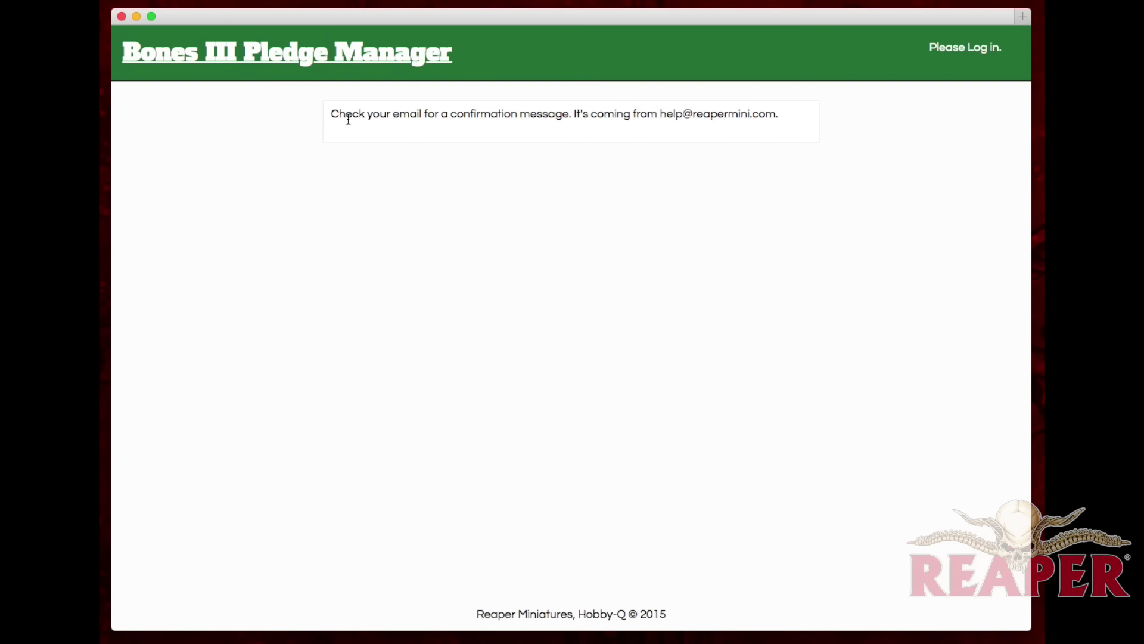
pyautogui.click(317, 63)
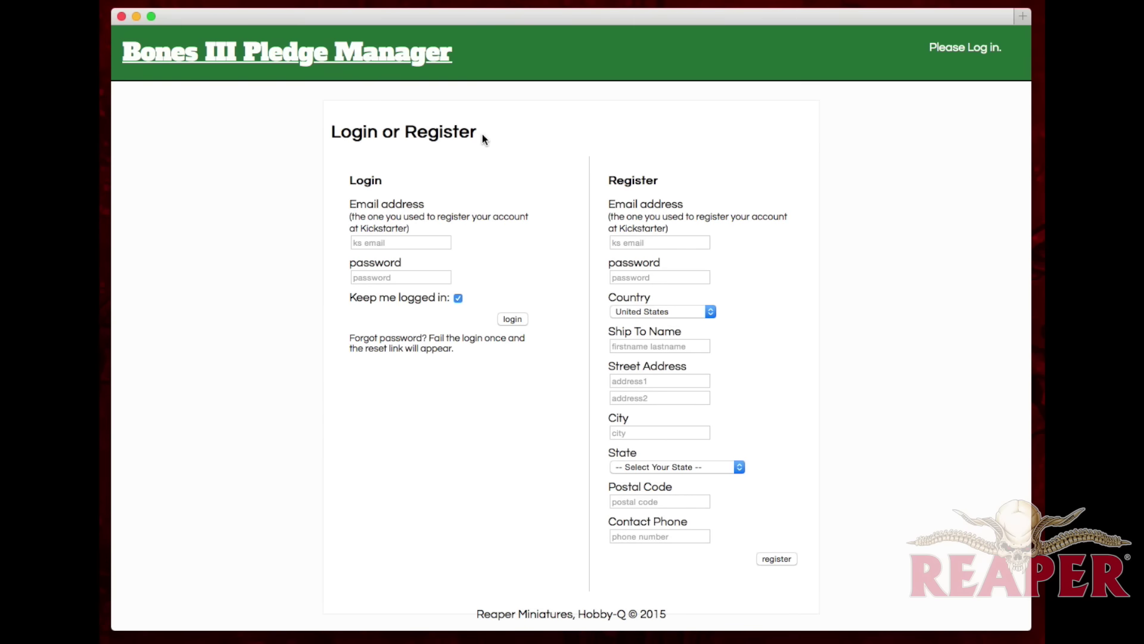
# Step: Log in with the backer account's email address and password
pyautogui.click(395, 241)
pyautogui.press('Tab')
pyautogui.write('••••••••')
pyautogui.press('Return')
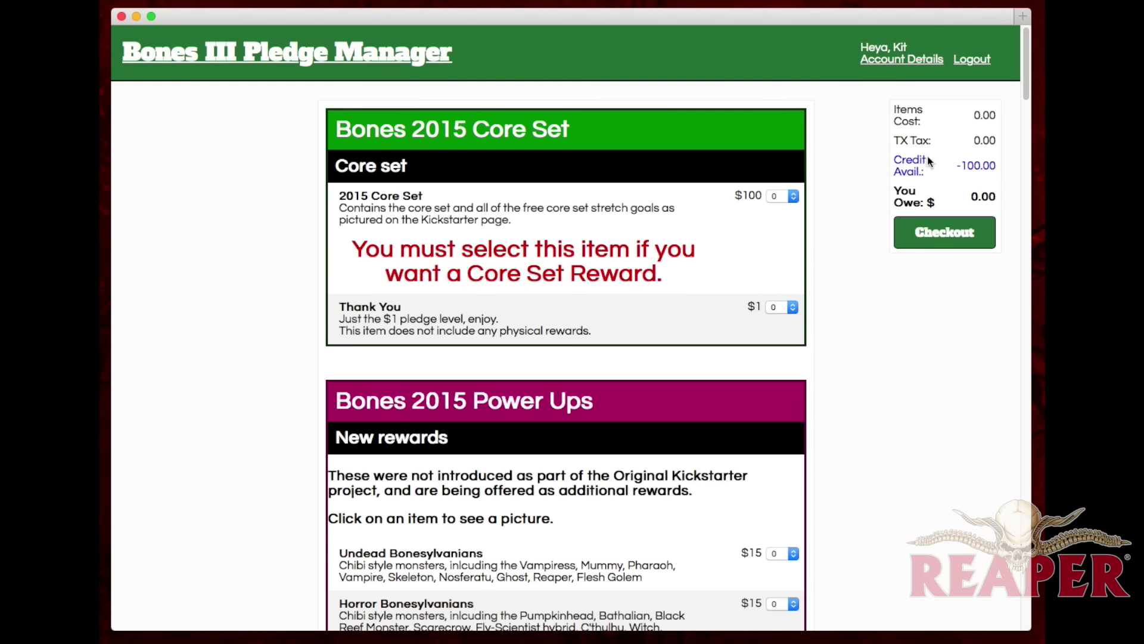
# Step: Set the 2015 Core Set quantity to 1 and recalculate to a 100.00 items cost
pyautogui.click(774, 197)
pyautogui.click(778, 212)
pyautogui.click(926, 233)
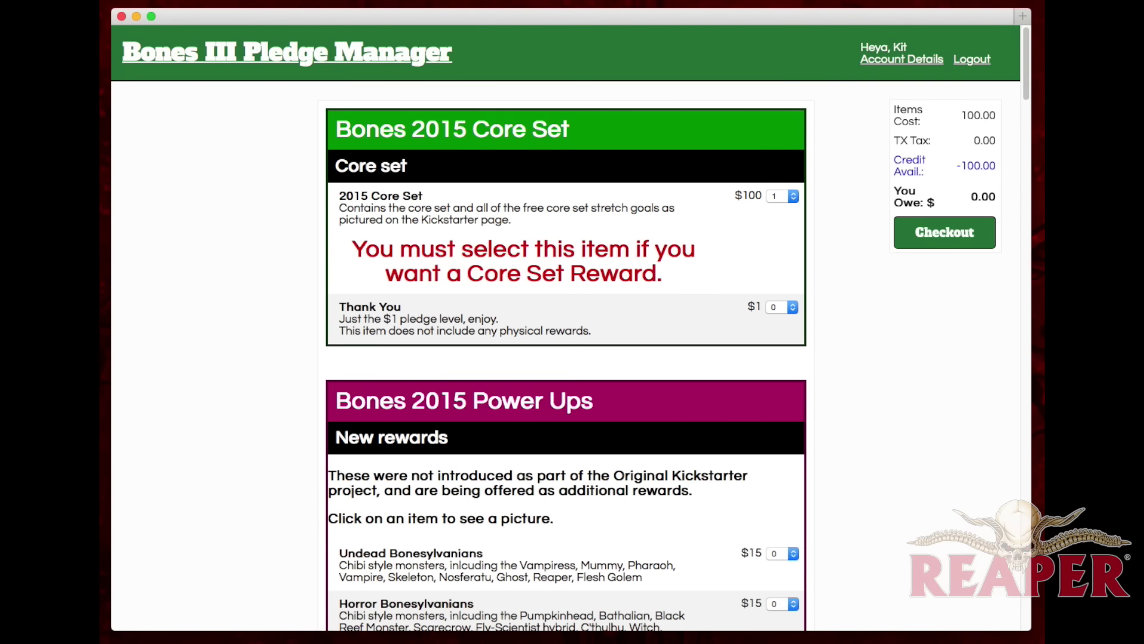
pyautogui.scroll(-2, 606, 393)
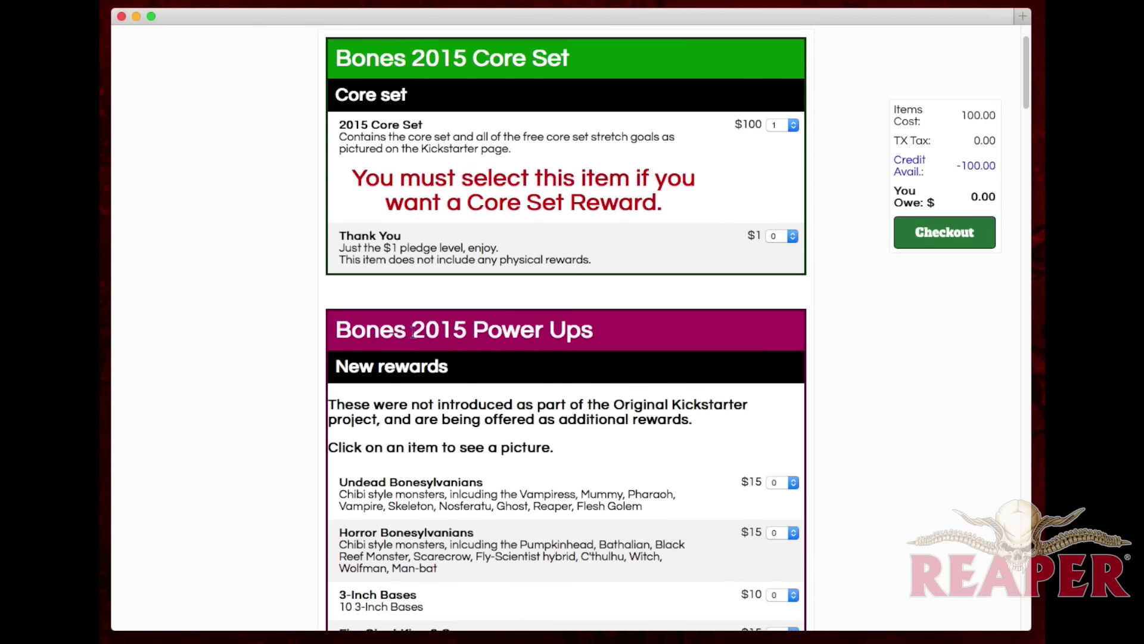
pyautogui.scroll(-2, 525, 335)
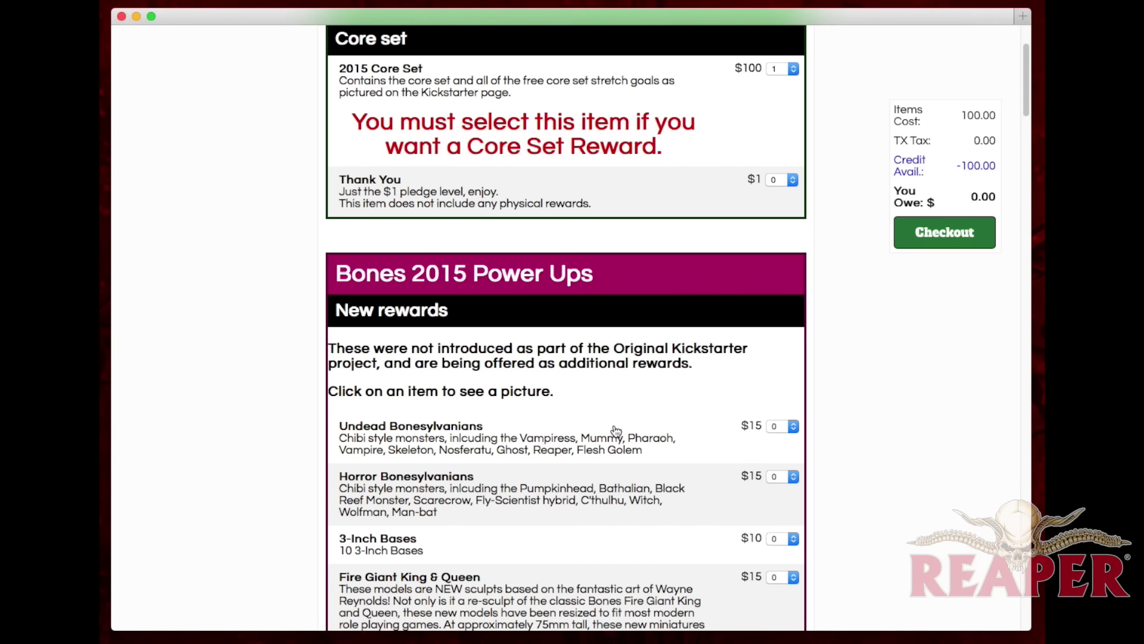
pyautogui.scroll(-3, 617, 431)
pyautogui.click(543, 356)
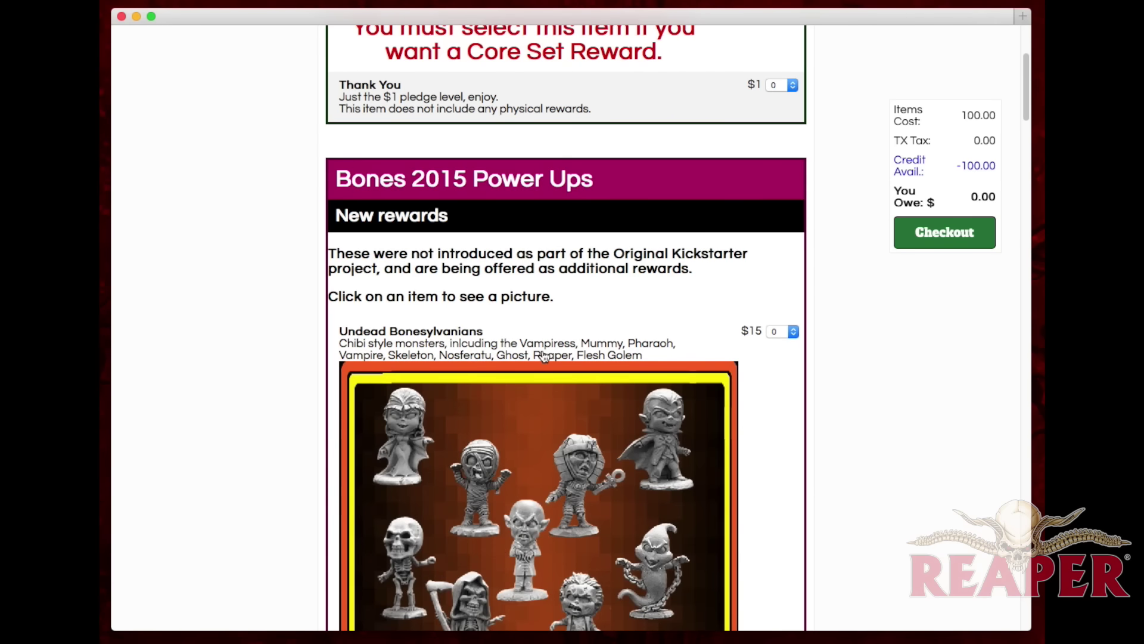
pyautogui.scroll(-3, 551, 375)
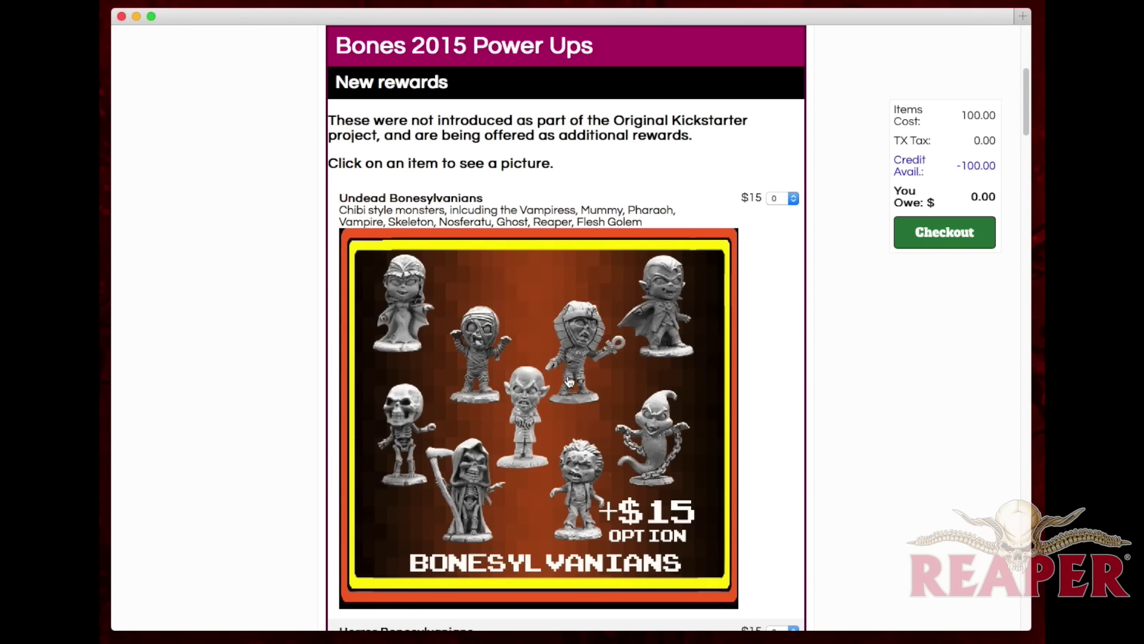
pyautogui.click(542, 358)
pyautogui.scroll(-8, 509, 365)
pyautogui.click(508, 365)
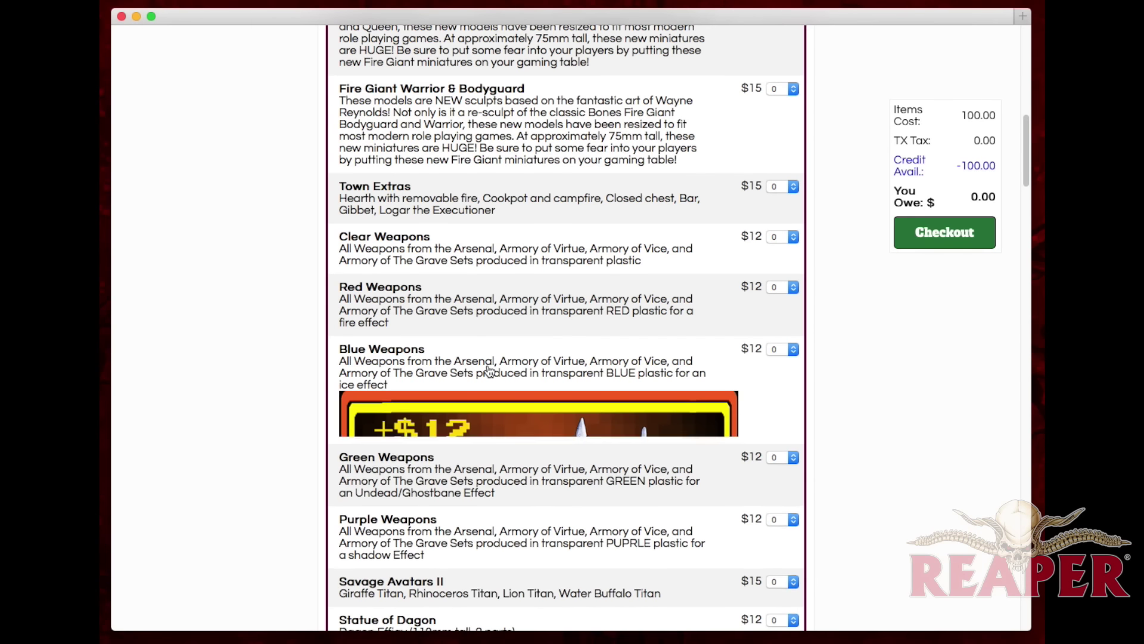
pyautogui.scroll(-4, 537, 376)
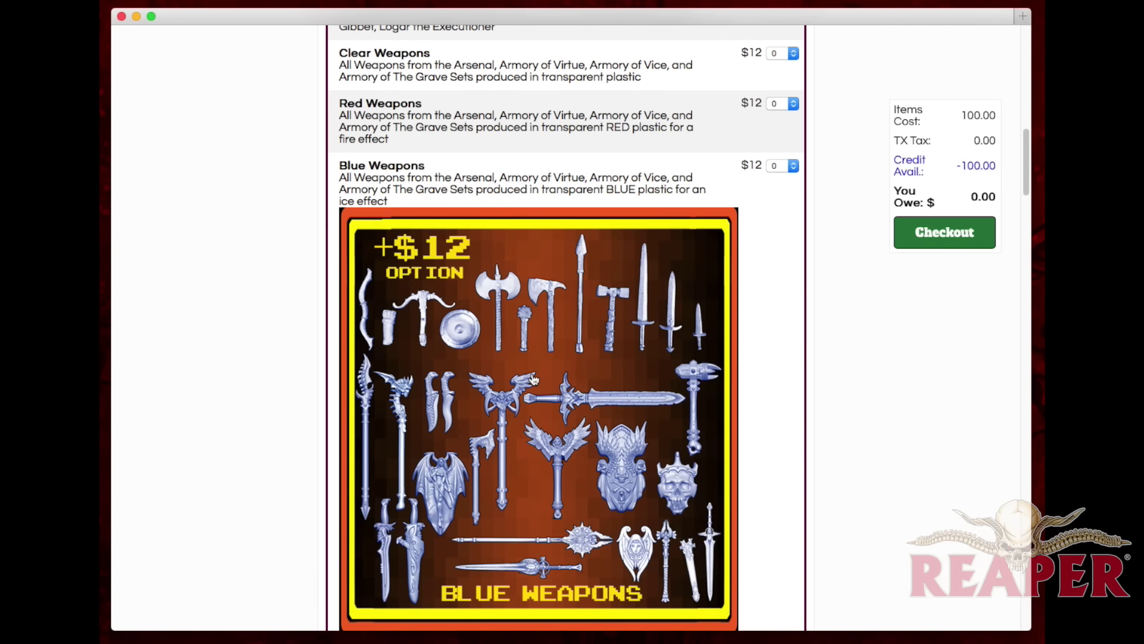
pyautogui.click(533, 379)
pyautogui.scroll(15, 536, 376)
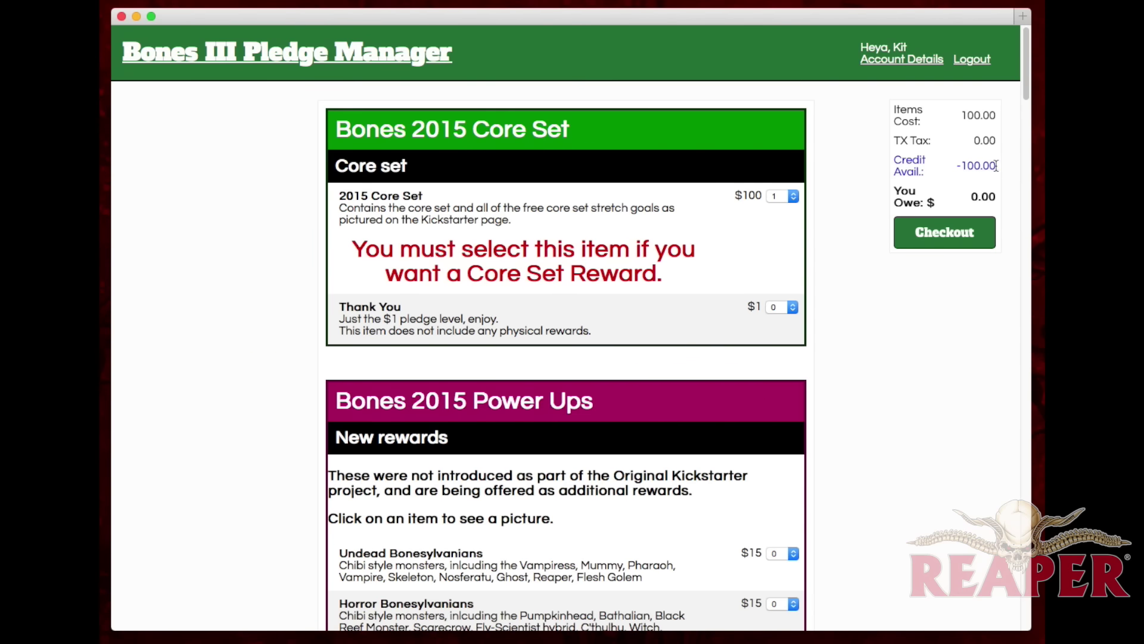
# Step: Add one Undead Bonesylvanians, recalculate, and check out with Core Set and Bonesylvanians
pyautogui.click(948, 241)
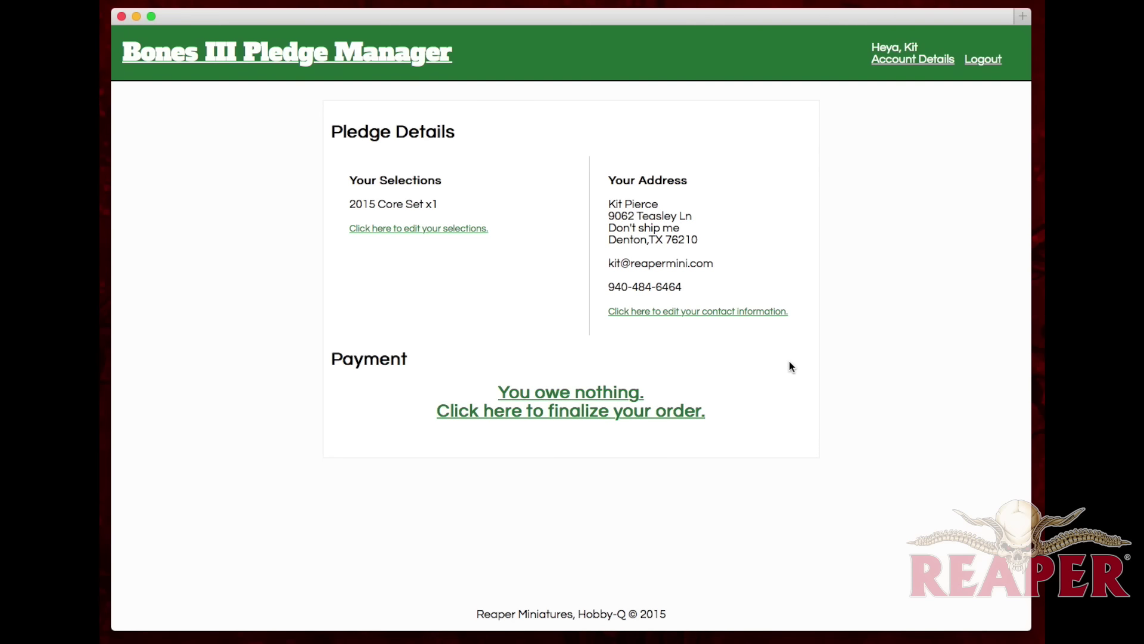
pyautogui.click(295, 50)
pyautogui.scroll(-1, 833, 440)
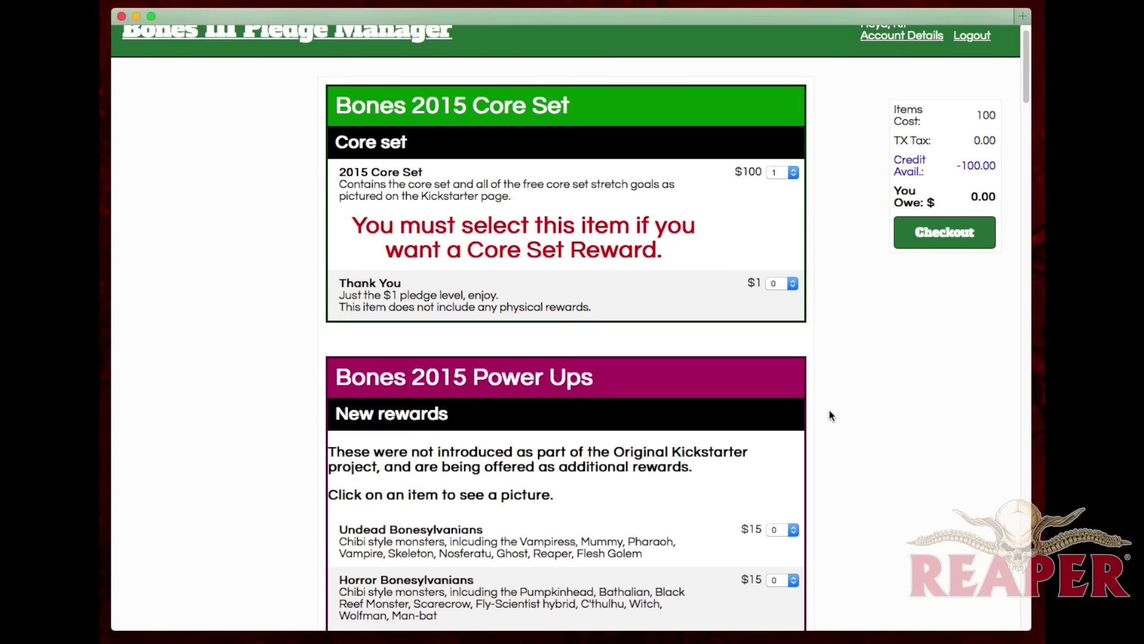
pyautogui.click(792, 531)
pyautogui.click(775, 543)
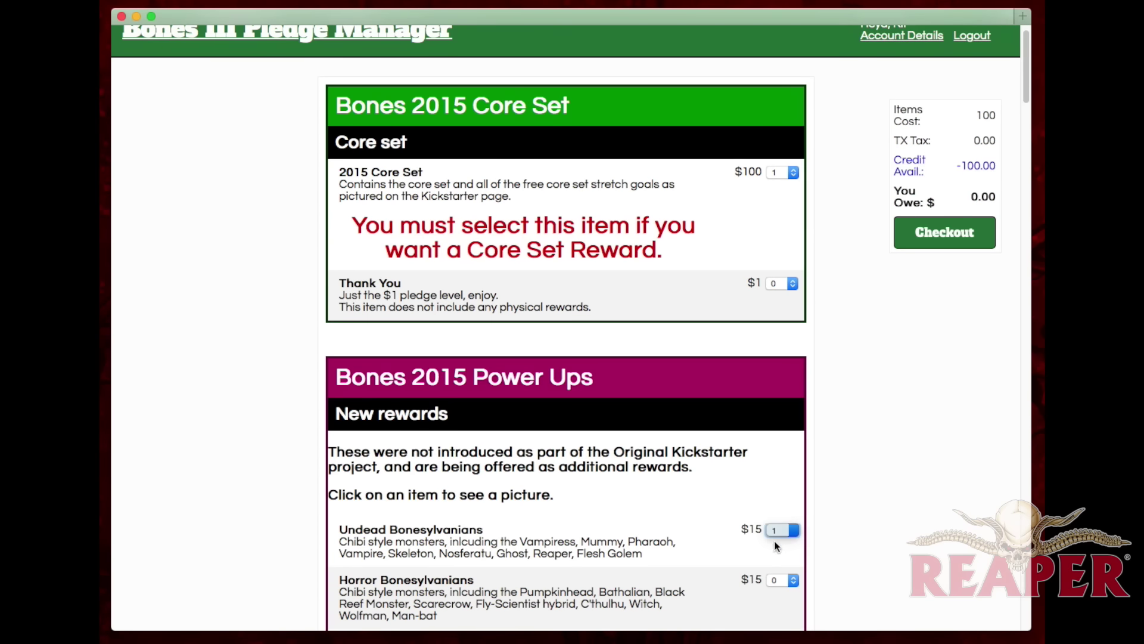
pyautogui.click(938, 238)
pyautogui.click(943, 234)
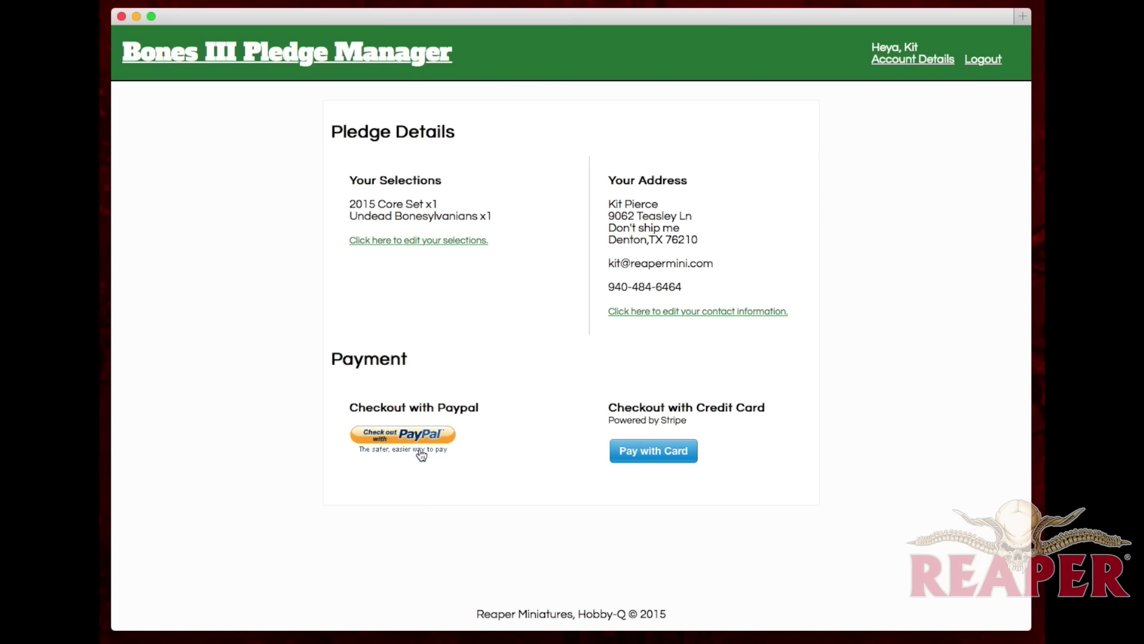
# Step: Pay the $15.94 balance by card, entering the card number, expiry and CVC
pyautogui.click(660, 454)
pyautogui.write('4242424242424242')
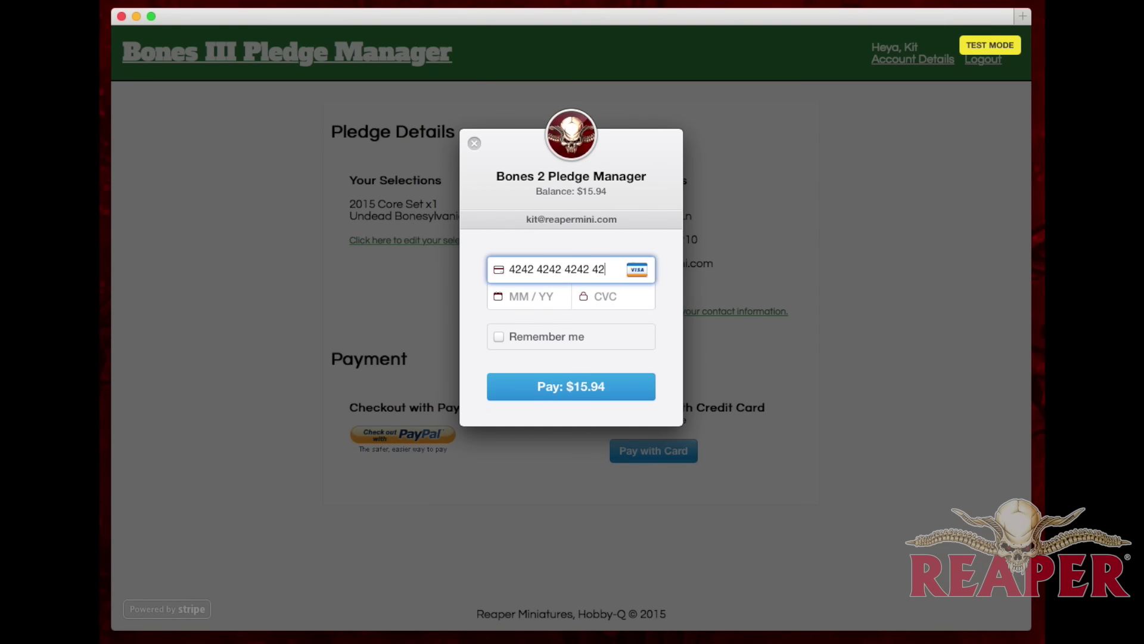
pyautogui.write('1218123')
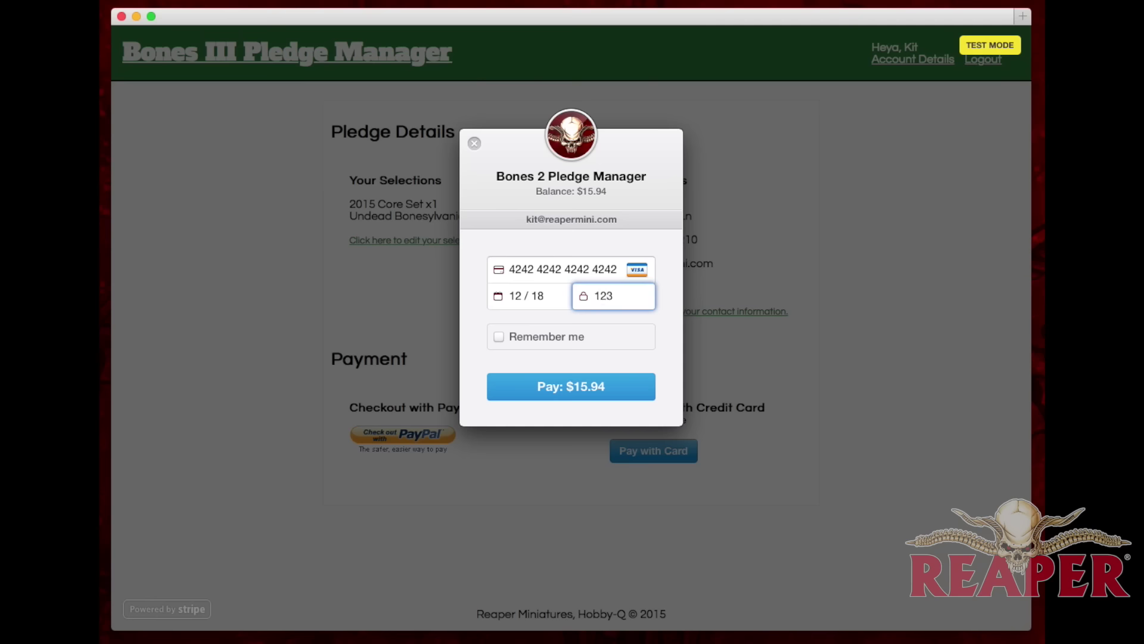
pyautogui.click(587, 392)
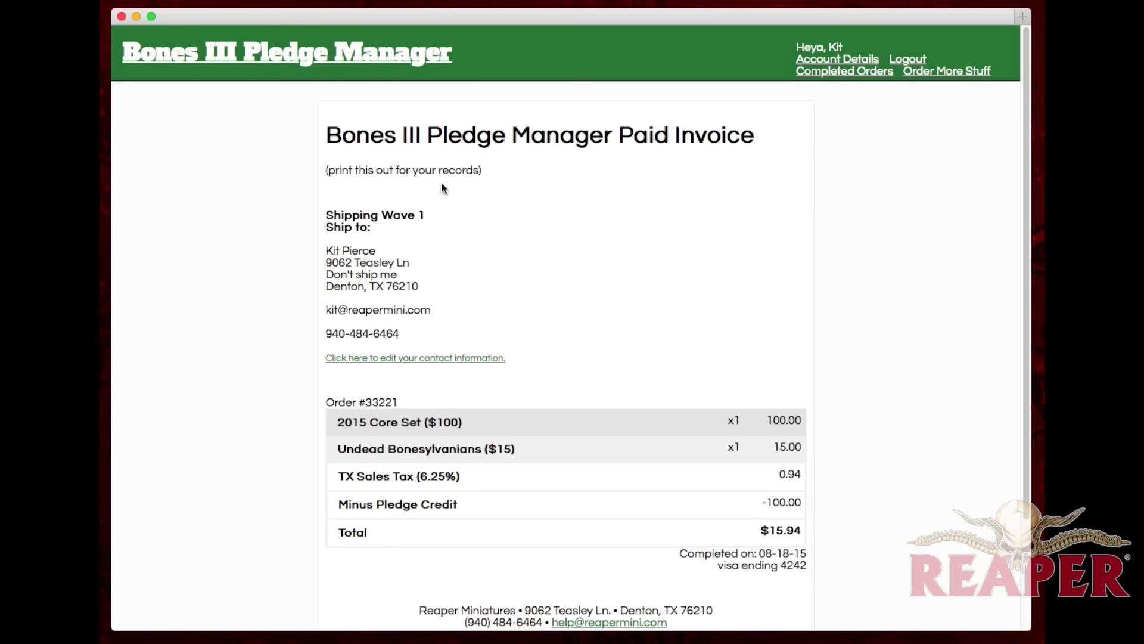
# Step: Cancel printing the paid invoice and go back to the reward selection page
pyautogui.press('super+p')
pyautogui.click(763, 315)
pyautogui.click(327, 58)
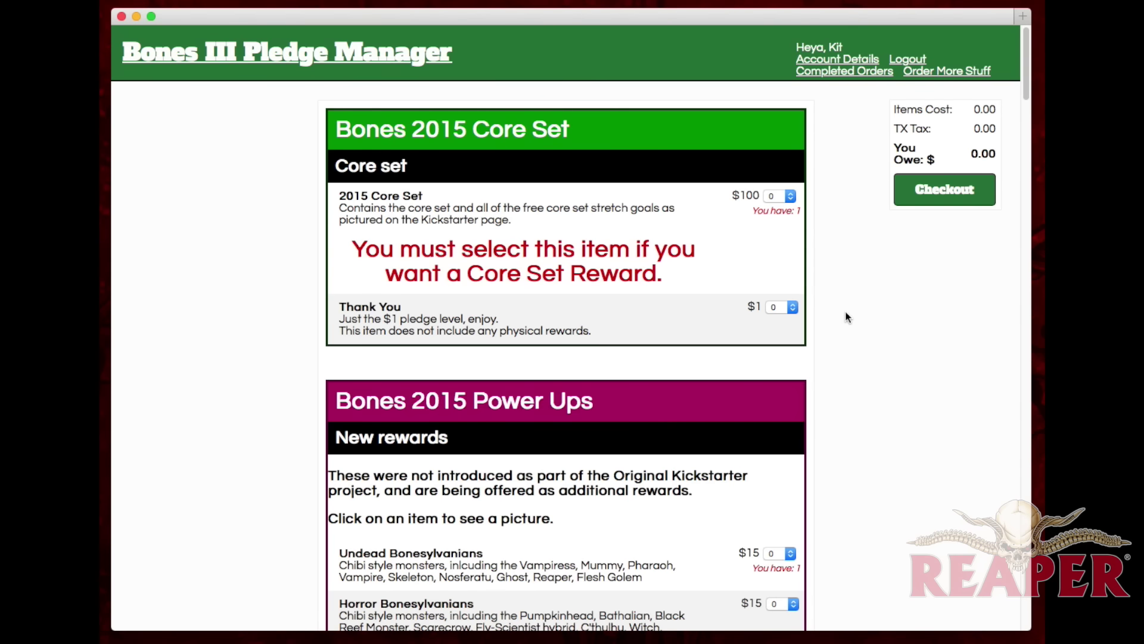
# Step: Find Ma'aldrakar, Dragon Tyrant via a 'drag' search, order one, recalculate and check out
pyautogui.press('super+f')
pyautogui.write('drag')
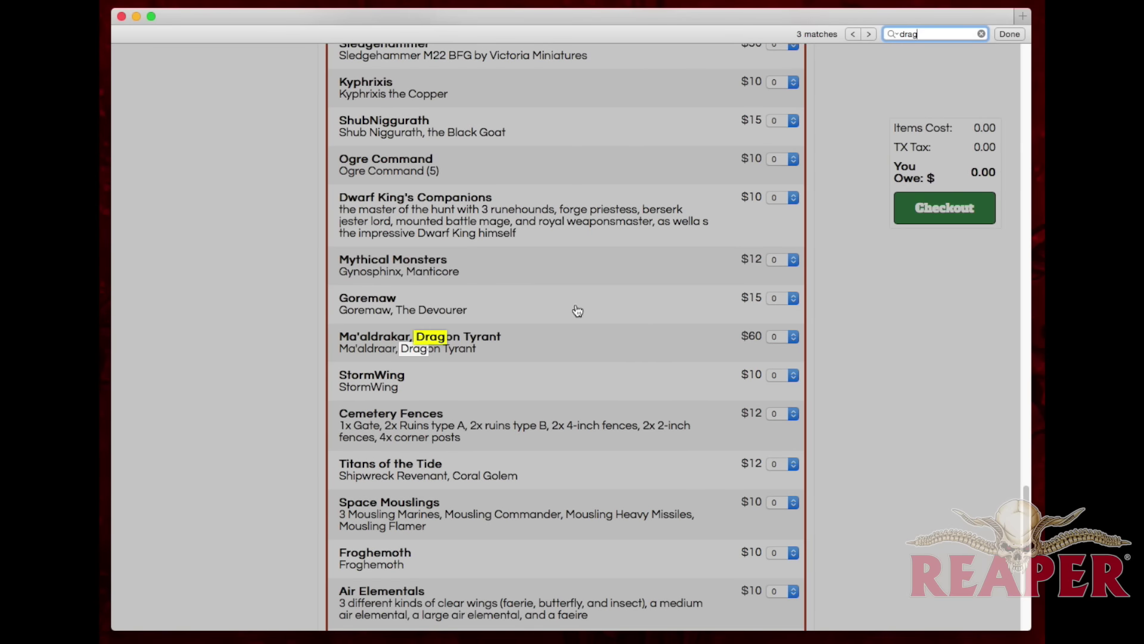
pyautogui.click(513, 355)
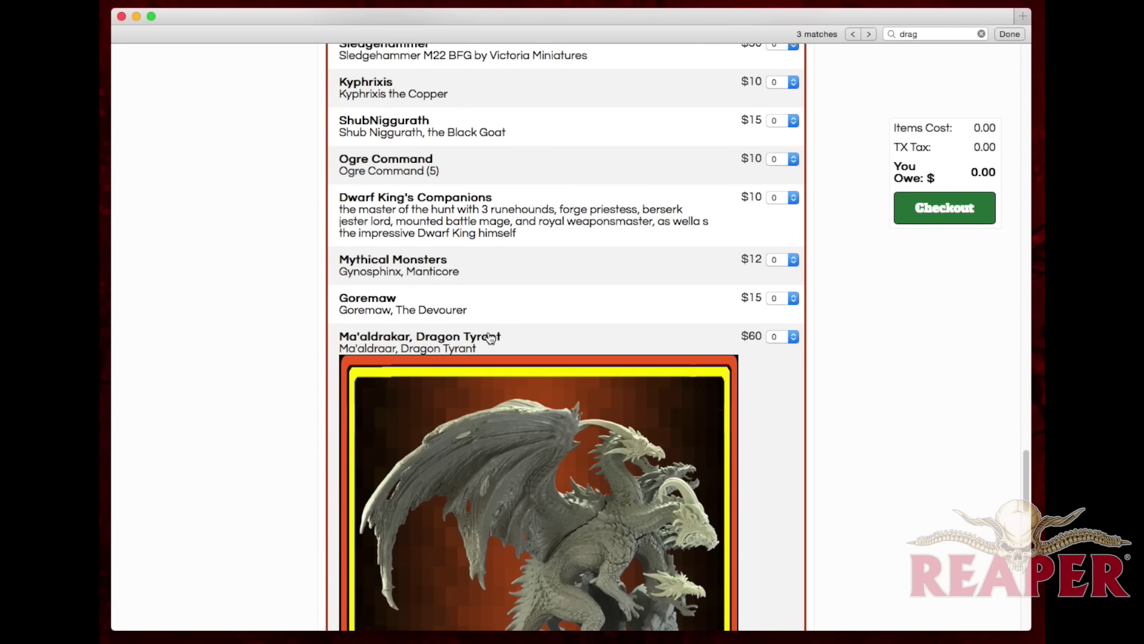
pyautogui.scroll(-2, 488, 332)
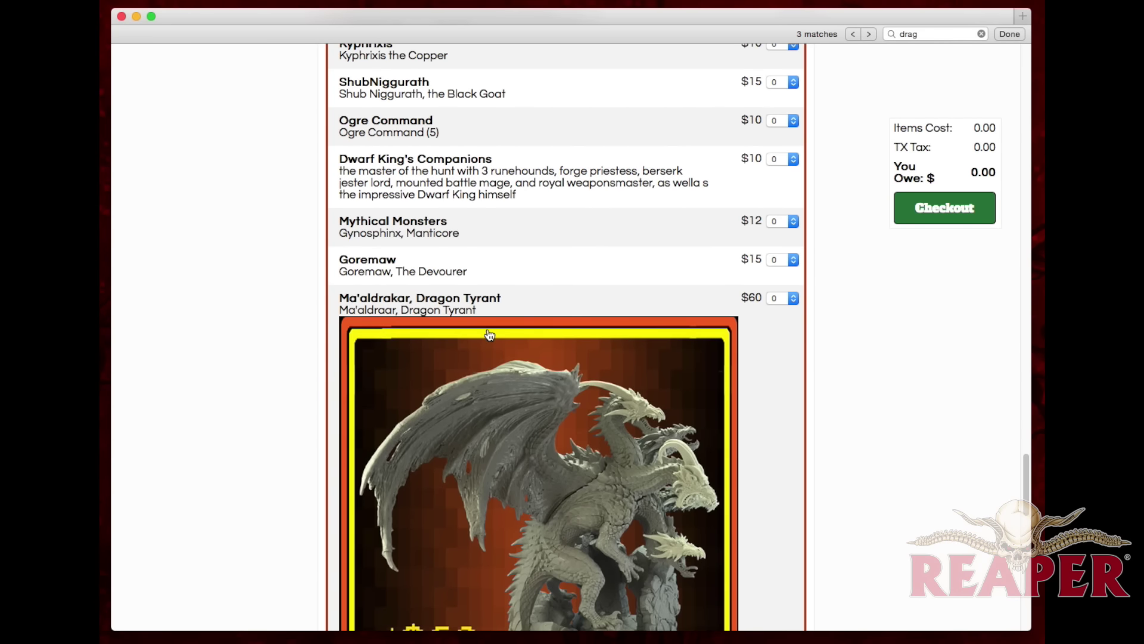
pyautogui.scroll(-5, 489, 335)
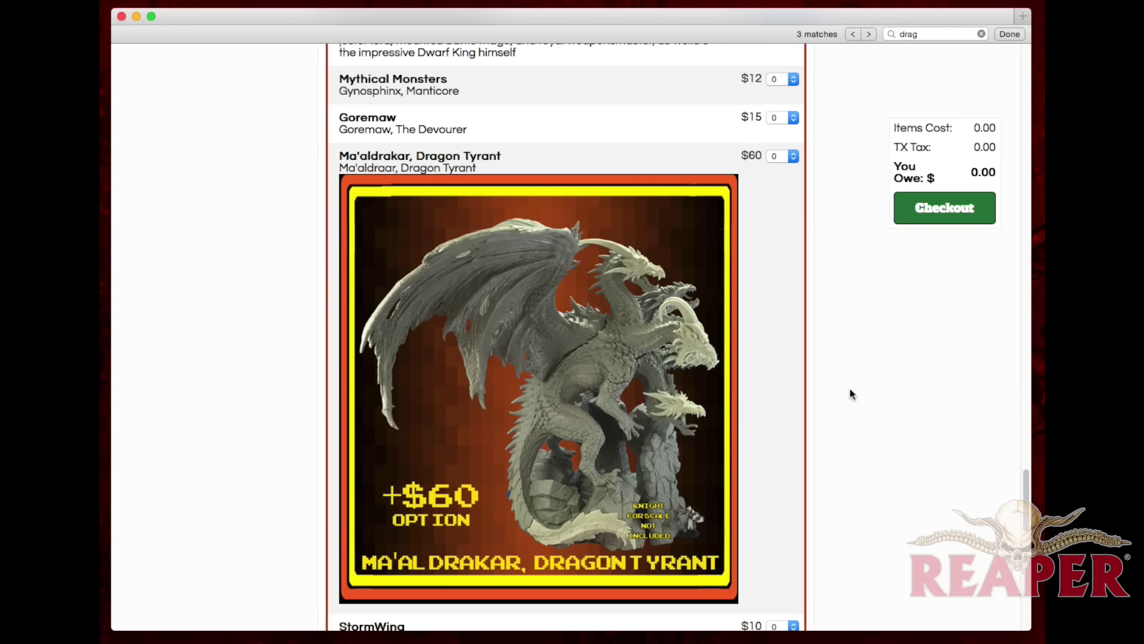
pyautogui.click(778, 156)
pyautogui.click(774, 172)
pyautogui.click(943, 216)
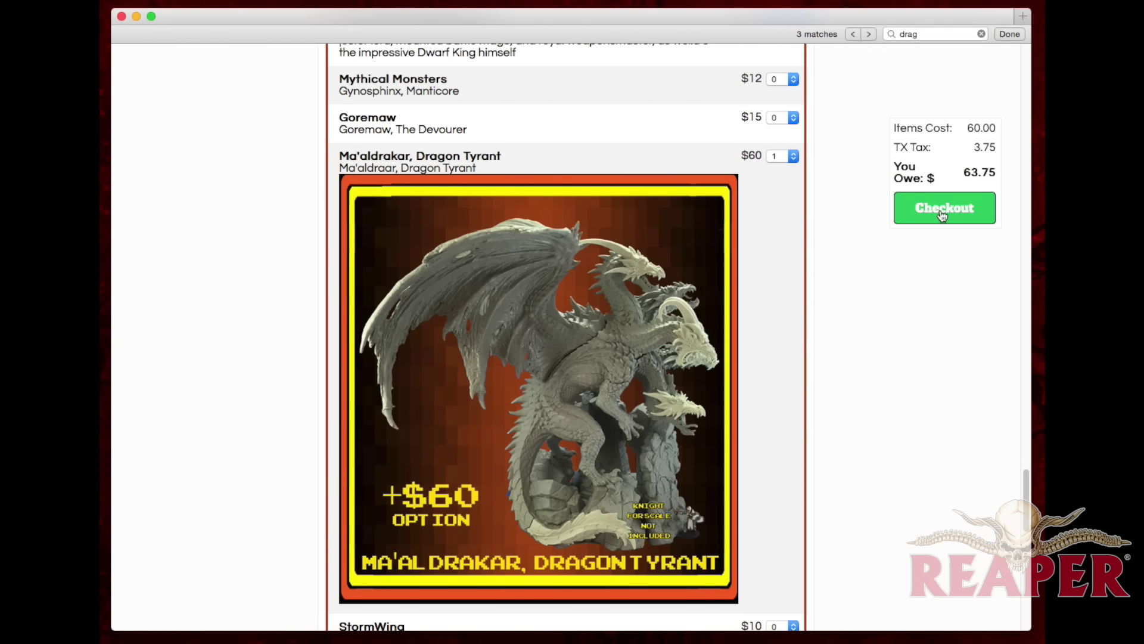
pyautogui.click(938, 217)
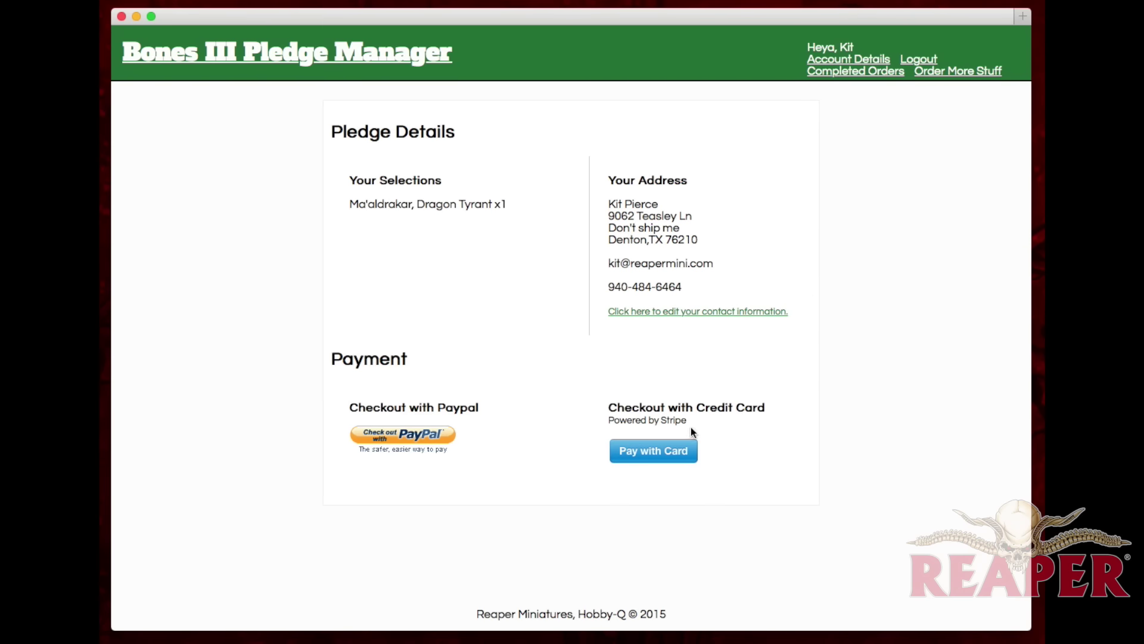
# Step: Pay the $63.75 Ma'aldrakar balance by card with the card number, expiry and CVC
pyautogui.click(658, 454)
pyautogui.write('424')
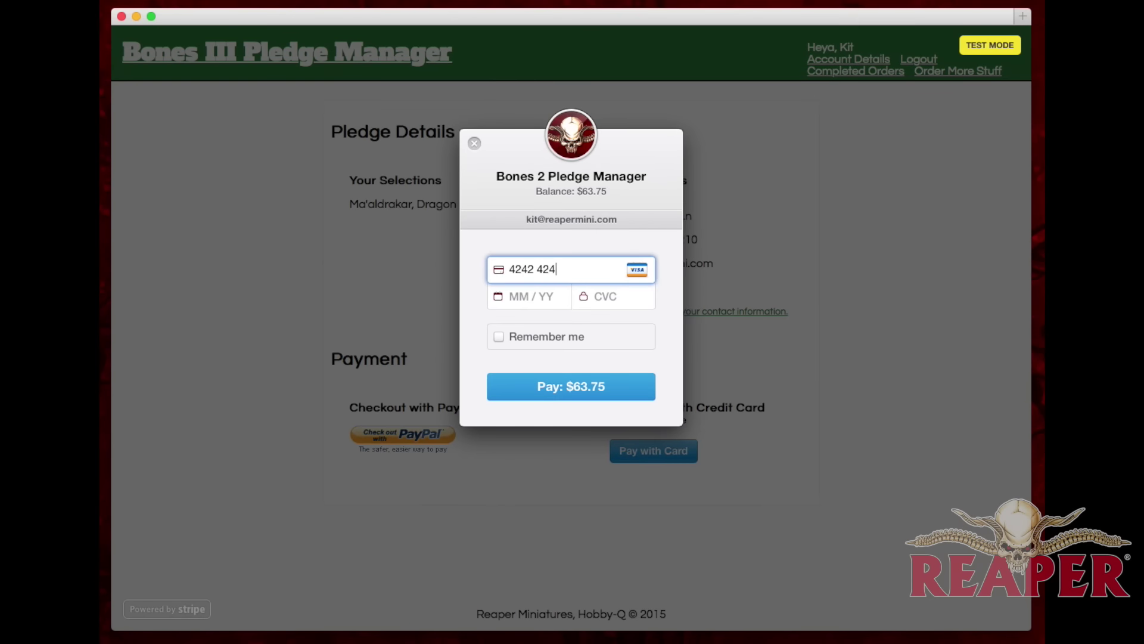
pyautogui.write('242')
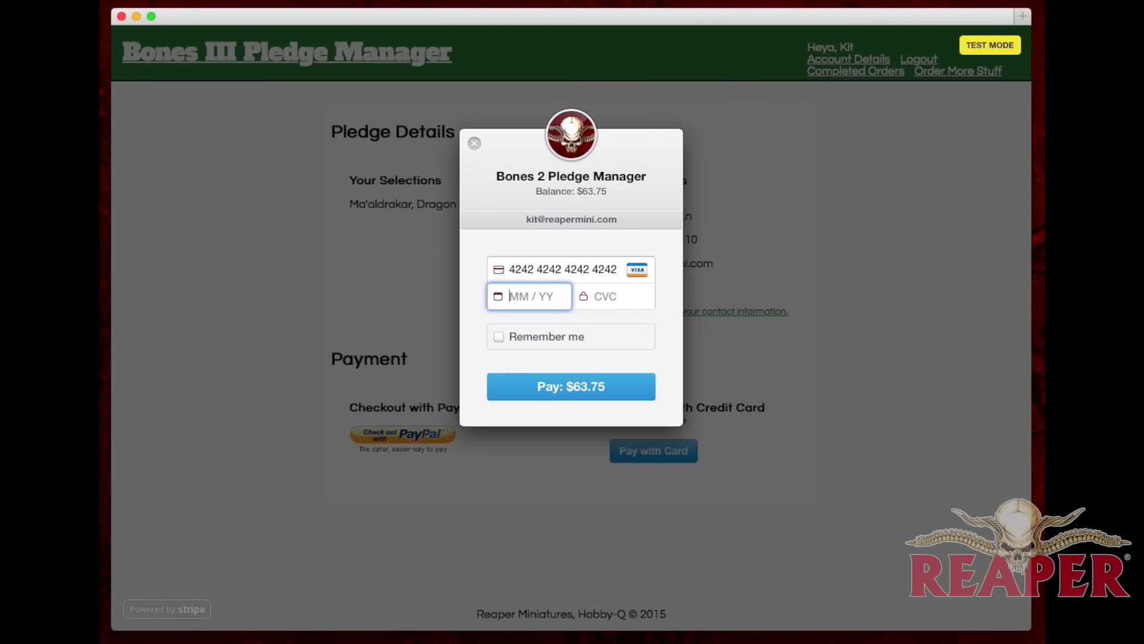
pyautogui.write('42424242421218123')
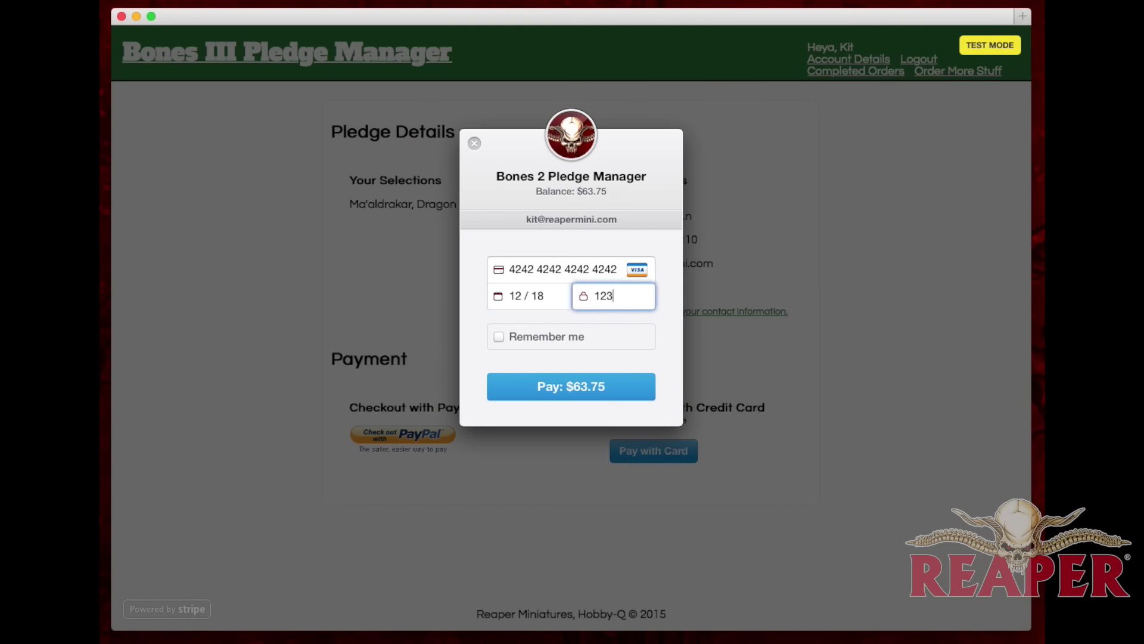
pyautogui.click(556, 385)
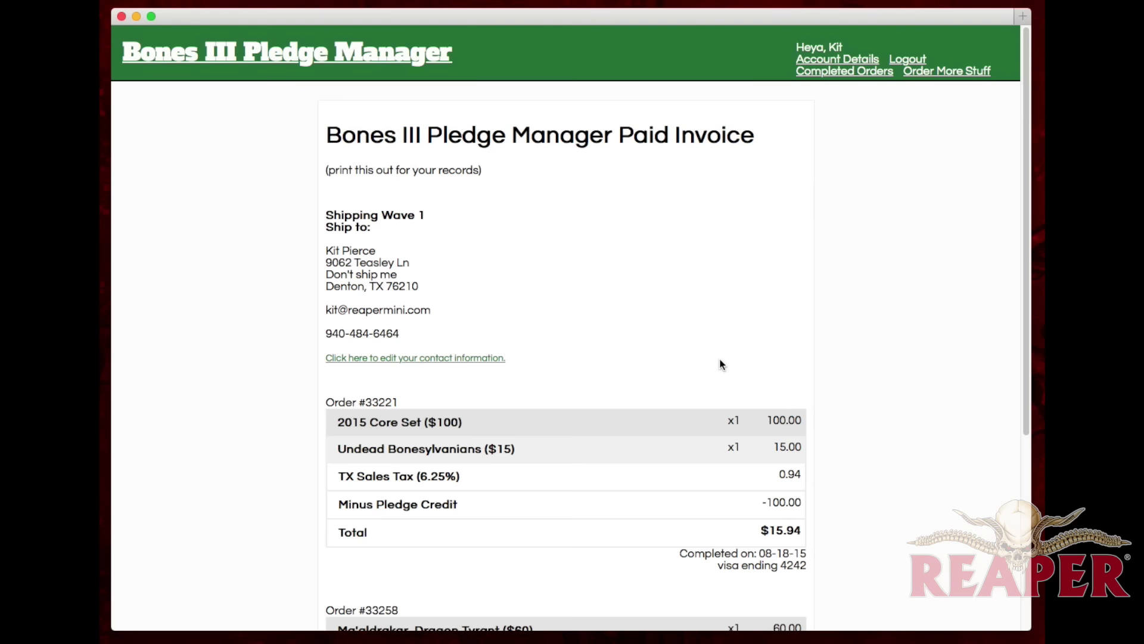
pyautogui.scroll(-3, 748, 352)
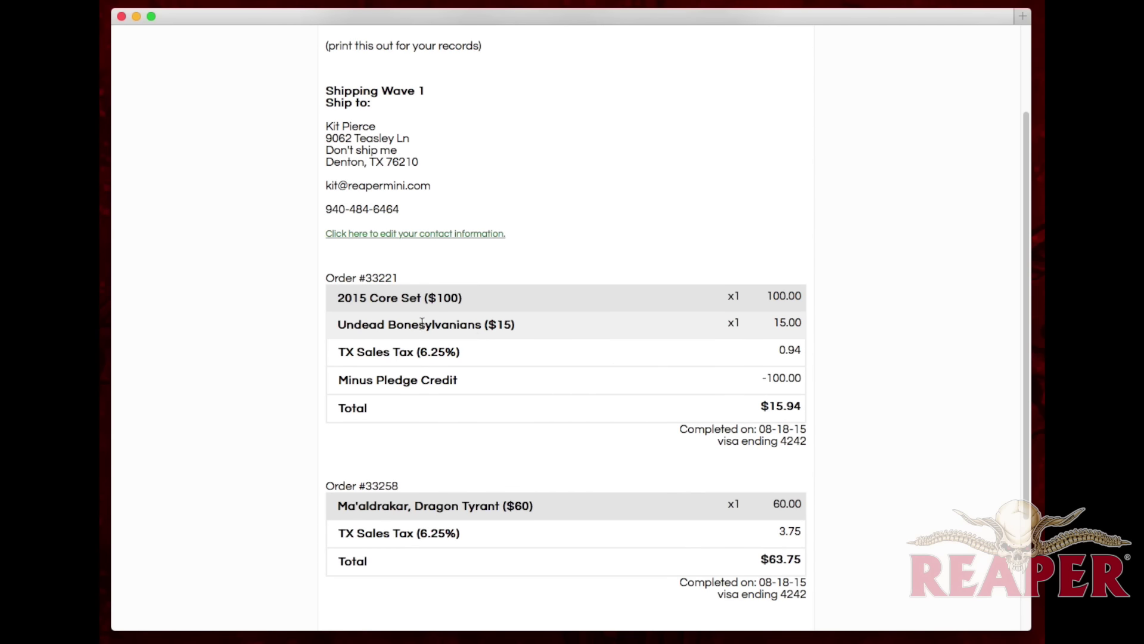
pyautogui.moveTo(360, 277); pyautogui.dragTo(424, 279)
pyautogui.moveTo(365, 486); pyautogui.dragTo(413, 486)
pyautogui.scroll(3, 878, 391)
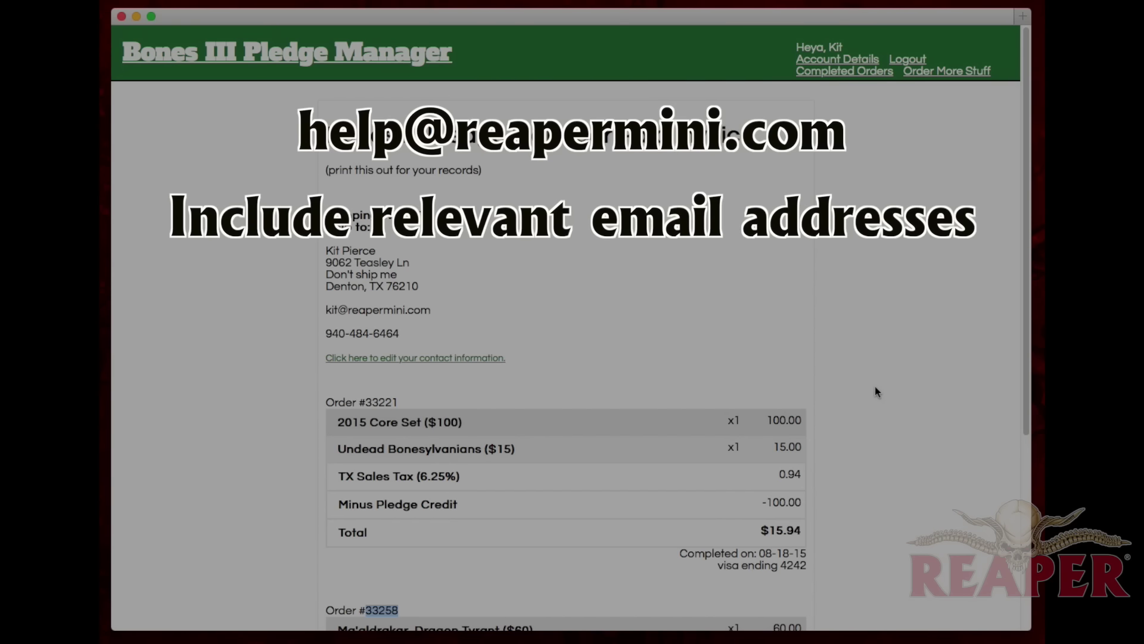
pyautogui.click(376, 399)
pyautogui.doubleClick(376, 399)
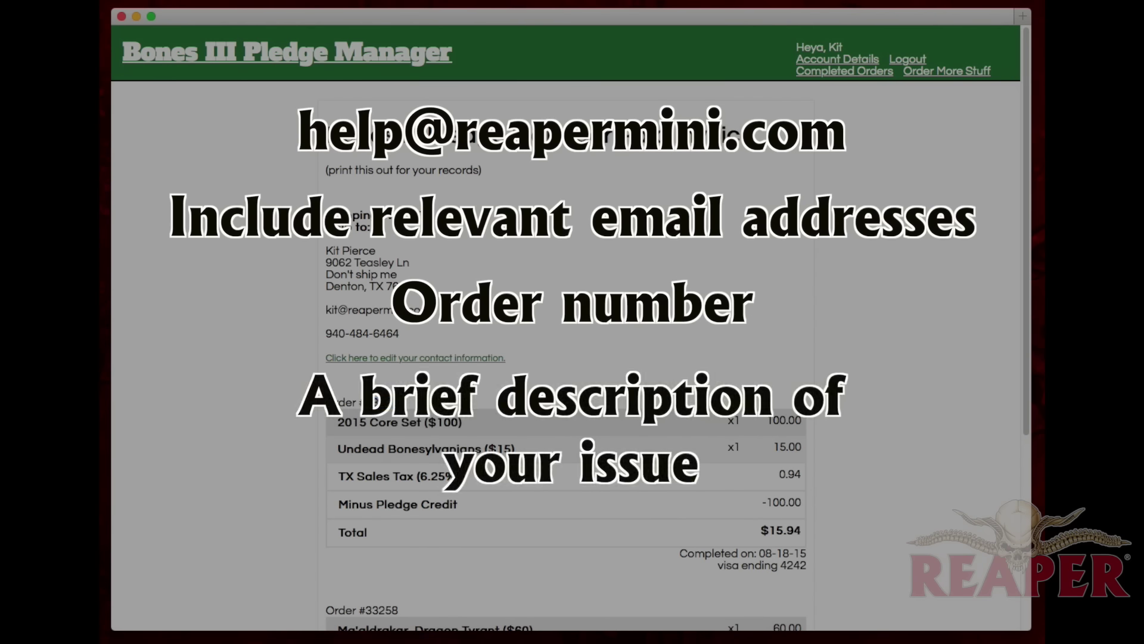